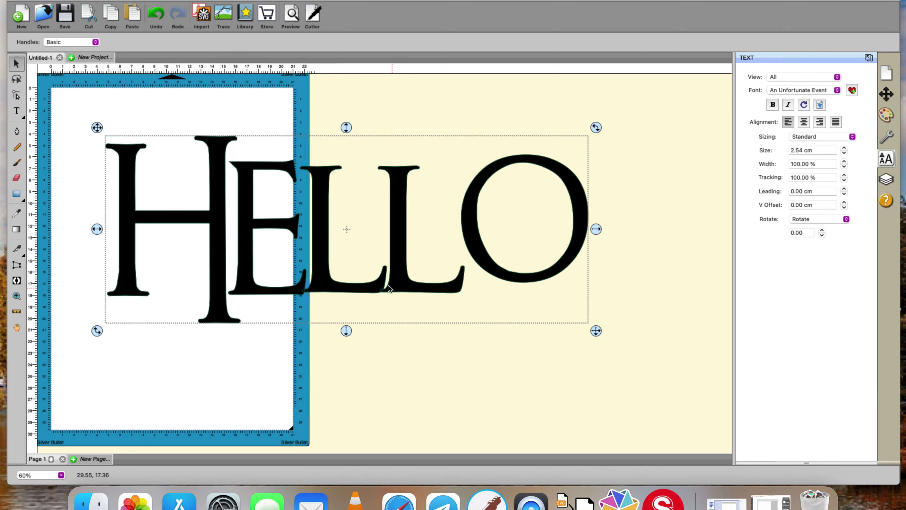
Step: Open the Rhinestones effect for the HELLO text, review the stone sizes, and preview the letters filled with stones
{"action": "left_click", "coordinate": [264, 1]}
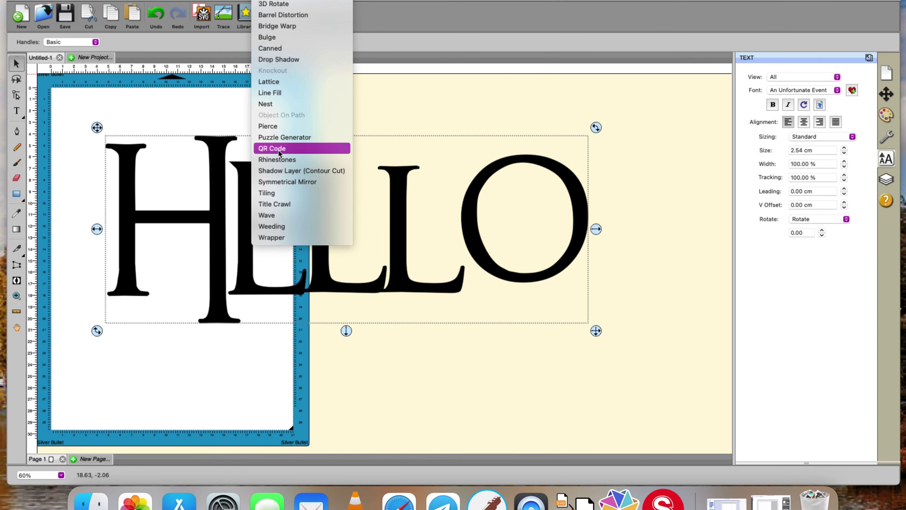
{"action": "left_click", "coordinate": [278, 161]}
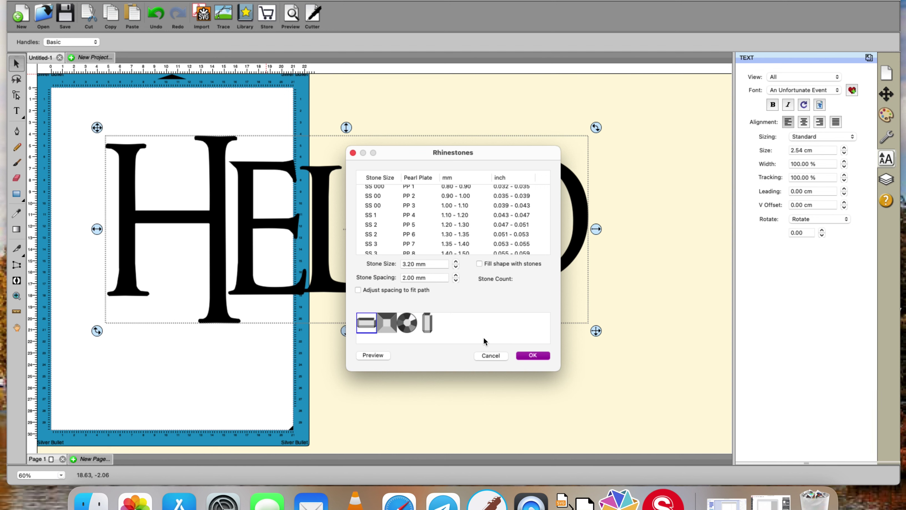
{"action": "scroll", "coordinate": [468, 225], "scroll_direction": "down", "scroll_amount": 10}
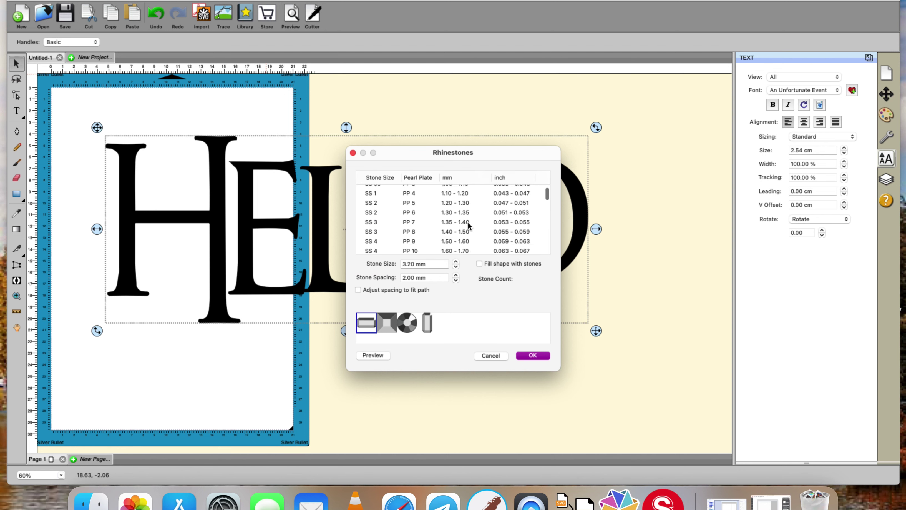
{"action": "scroll", "coordinate": [468, 225], "scroll_direction": "up", "scroll_amount": 10}
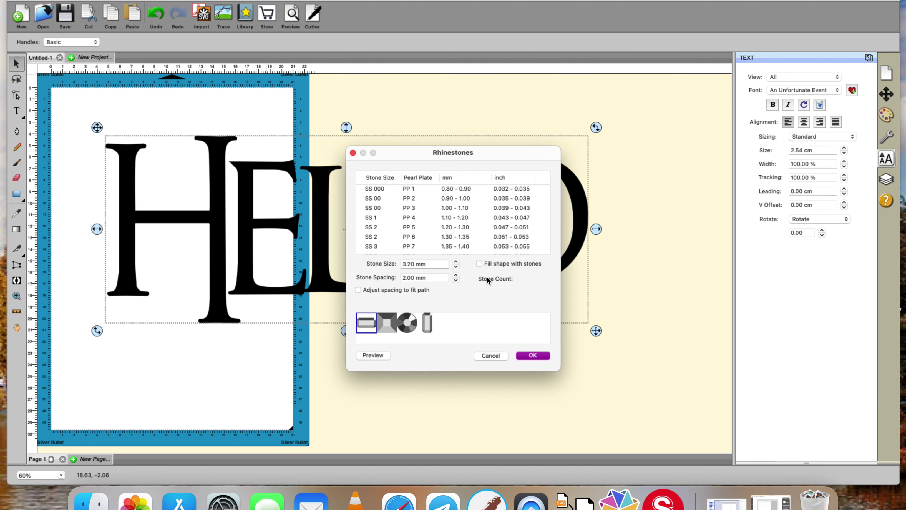
{"action": "left_click", "coordinate": [479, 264]}
{"action": "left_click", "coordinate": [375, 355]}
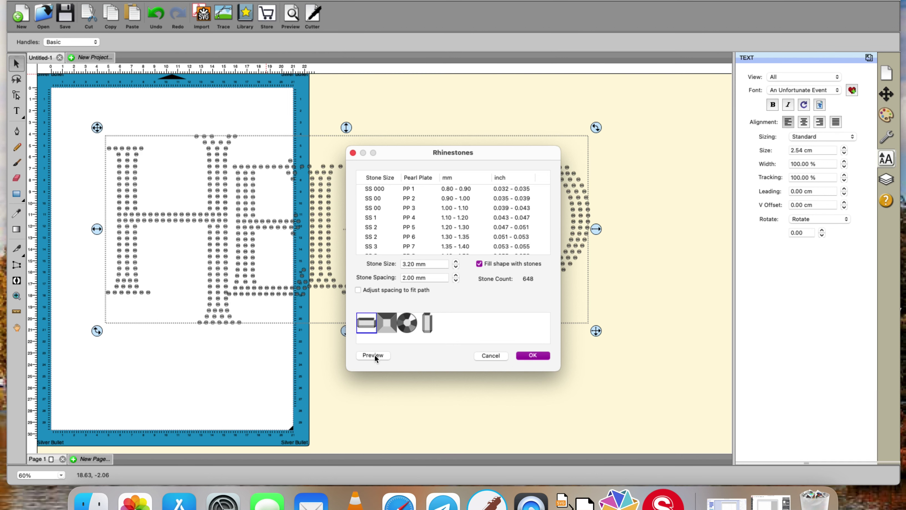
Step: Turn off the stone fill, enable spacing adjustment to fit the path, and preview the outline stones with the artwork uncovered
{"action": "left_click", "coordinate": [480, 265]}
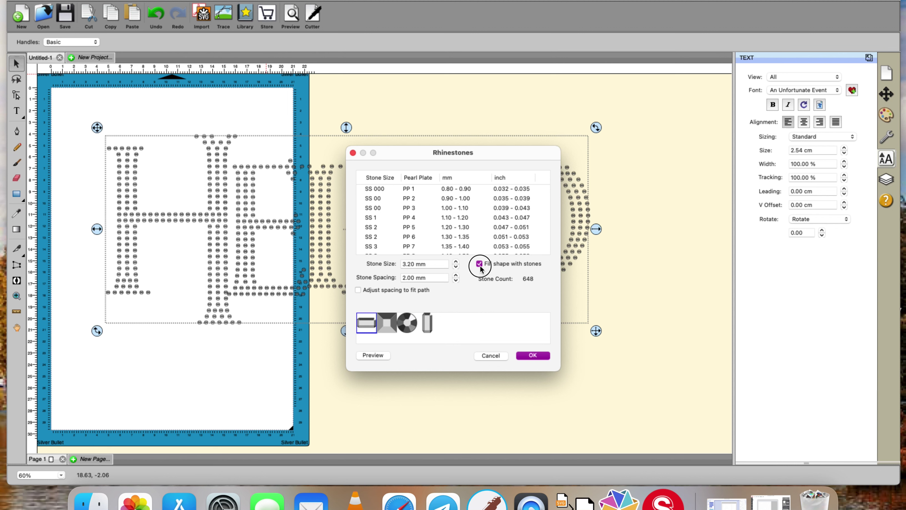
{"action": "left_click", "coordinate": [358, 289]}
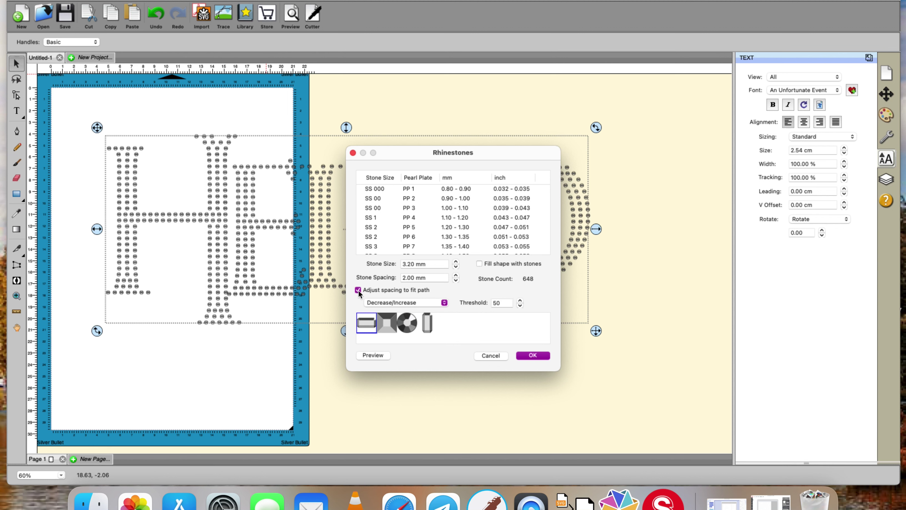
{"action": "left_click", "coordinate": [368, 357]}
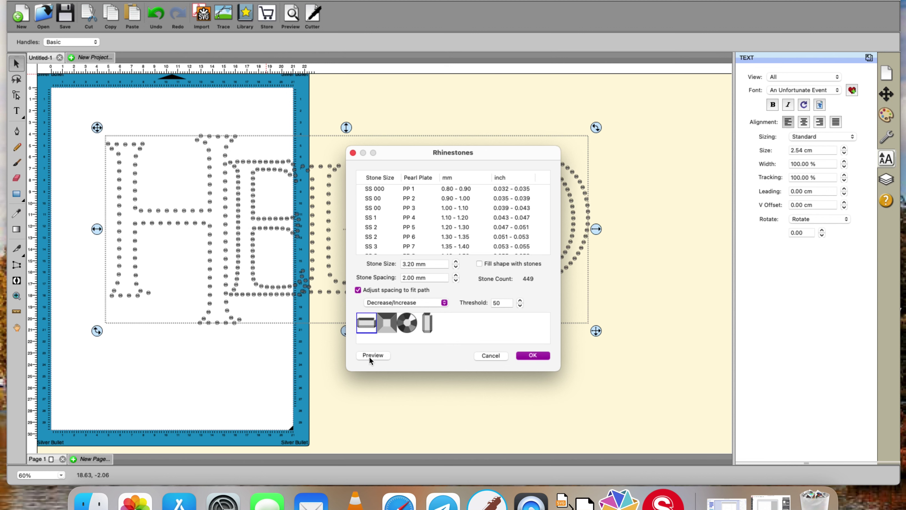
{"action": "left_click_drag", "start_coordinate": [432, 155], "coordinate": [717, 114]}
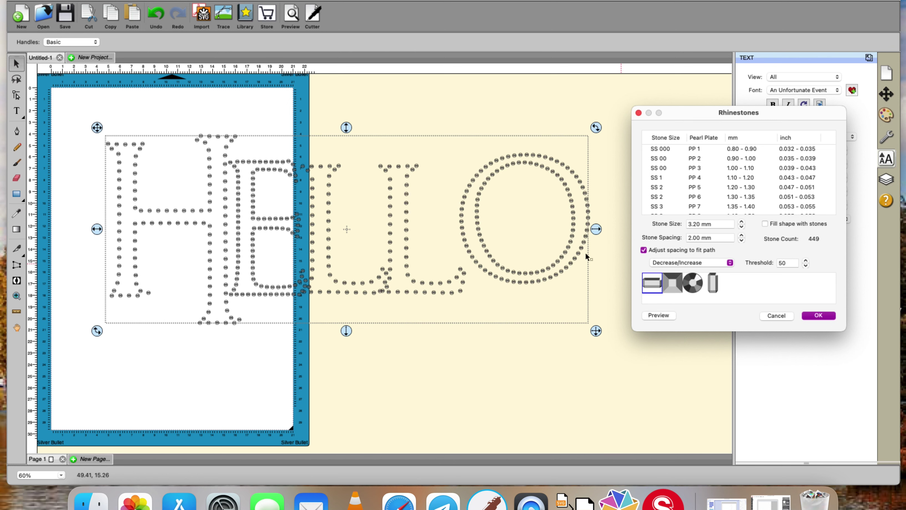
Step: Fill the letters with stones again, choose the round faceted stone, preview it, and apply the rhinestone effect
{"action": "left_click", "coordinate": [765, 224]}
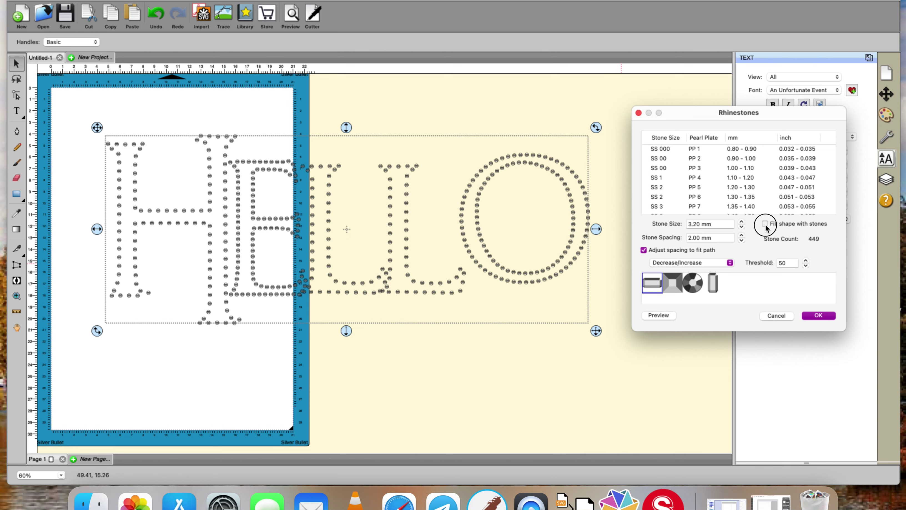
{"action": "left_click", "coordinate": [649, 318]}
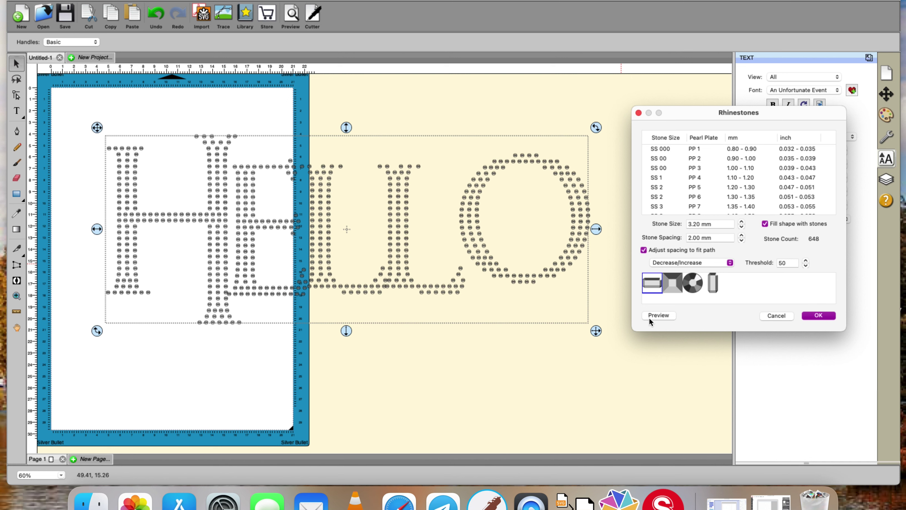
{"action": "left_click", "coordinate": [692, 286]}
{"action": "left_click", "coordinate": [660, 316]}
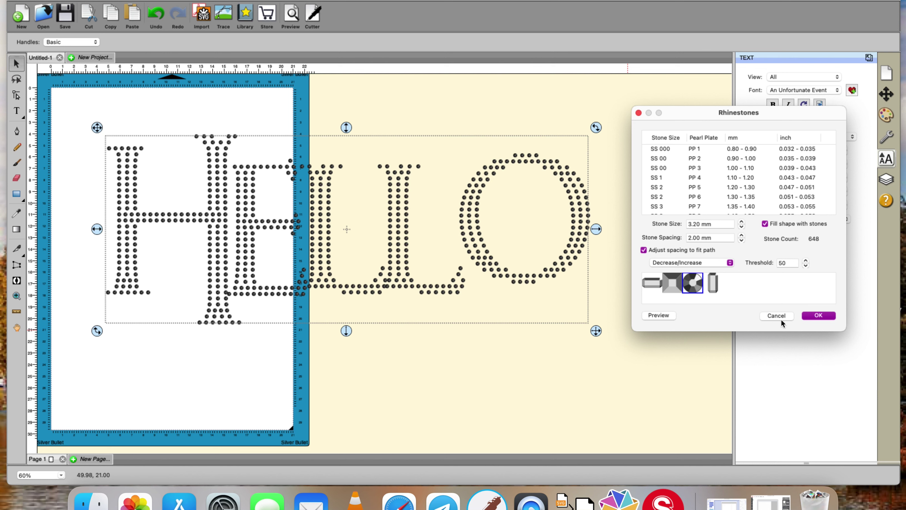
{"action": "left_click", "coordinate": [820, 316]}
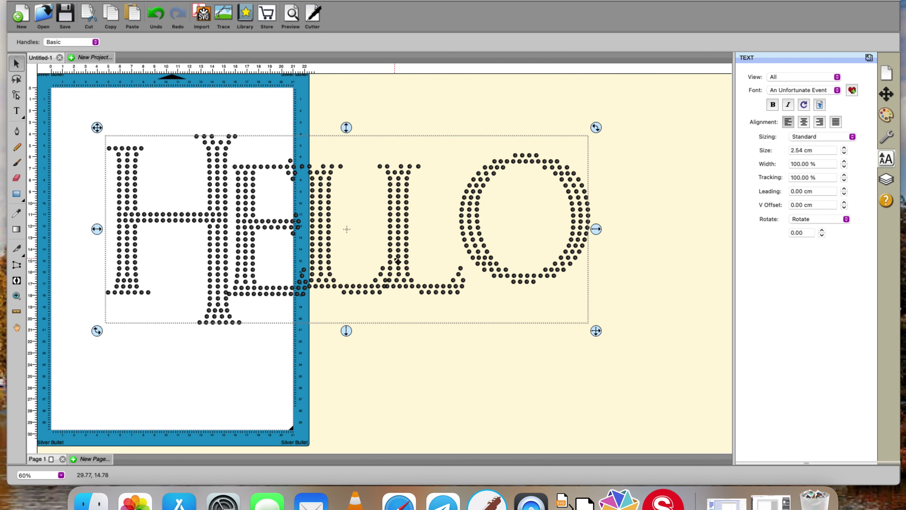
Step: Break the rhinestone lettering apart and make a copy of one stone at the top of the O
{"action": "right_click", "coordinate": [395, 284]}
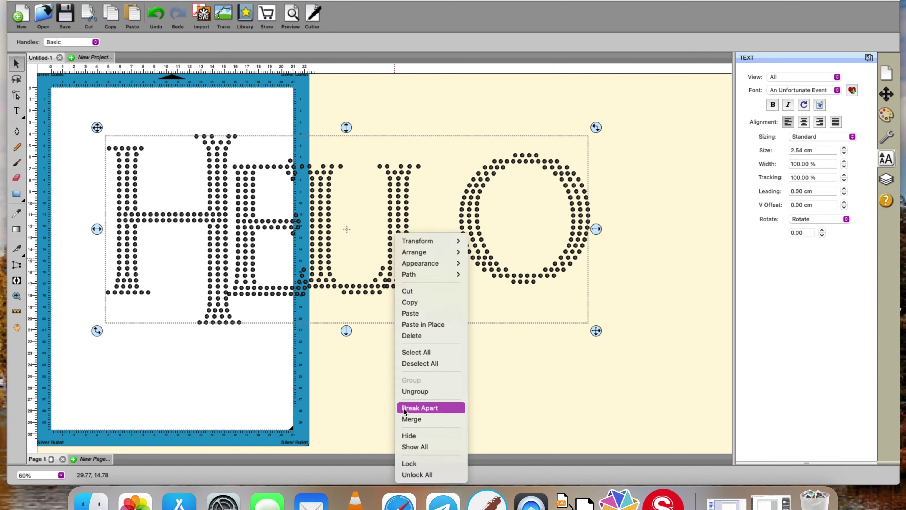
{"action": "left_click", "coordinate": [417, 407]}
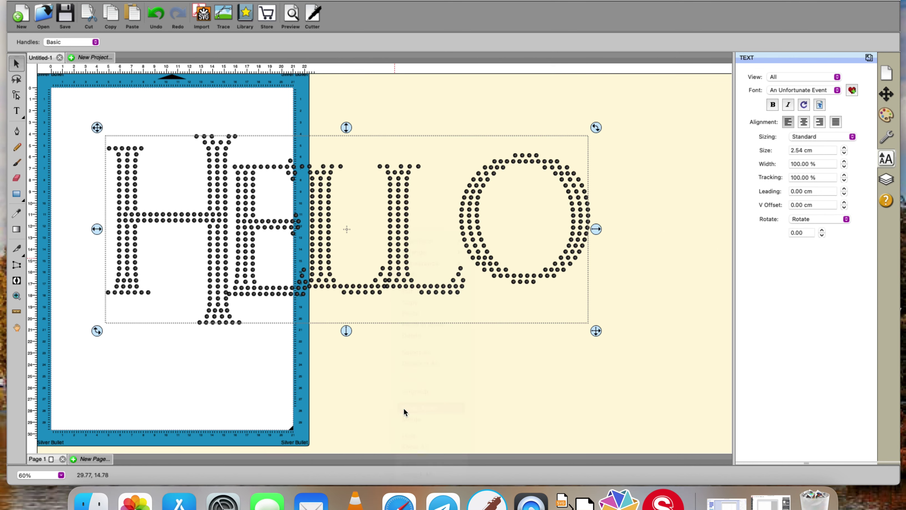
{"action": "left_click", "coordinate": [516, 156]}
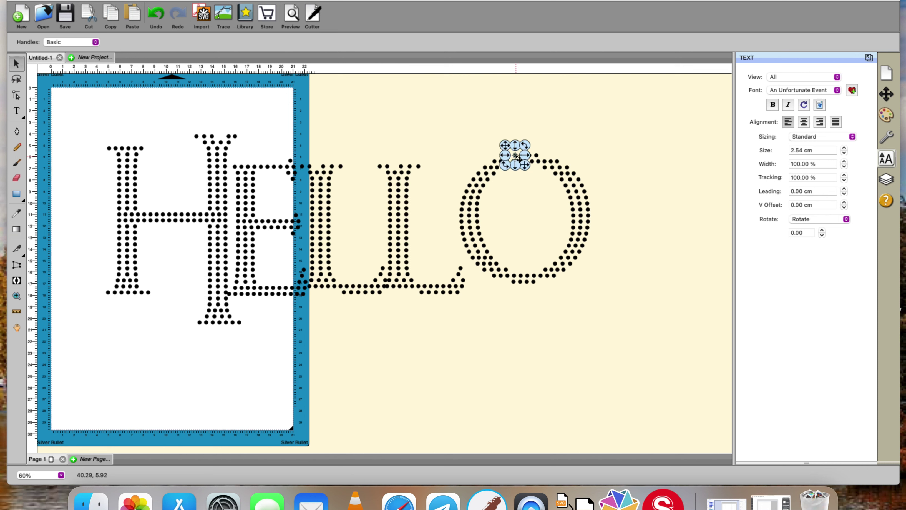
{"action": "right_click", "coordinate": [518, 159]}
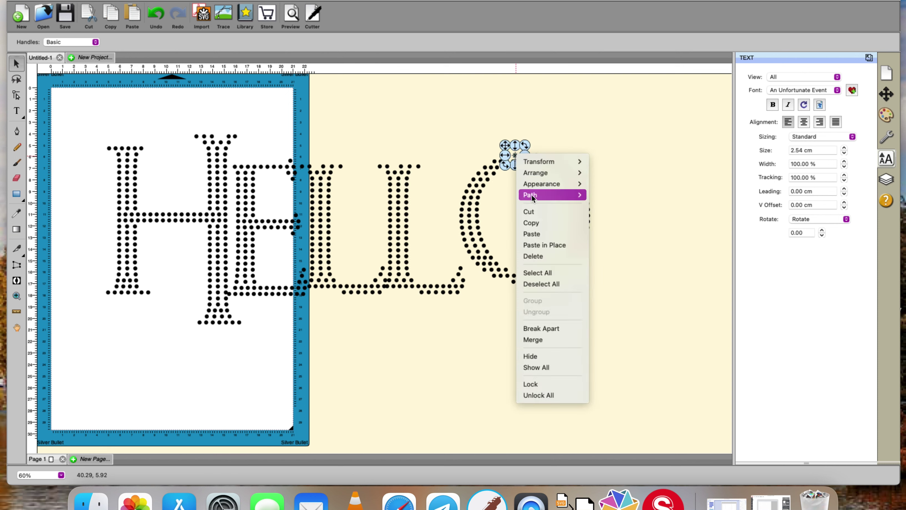
{"action": "left_click", "coordinate": [536, 222]}
{"action": "right_click", "coordinate": [599, 123]}
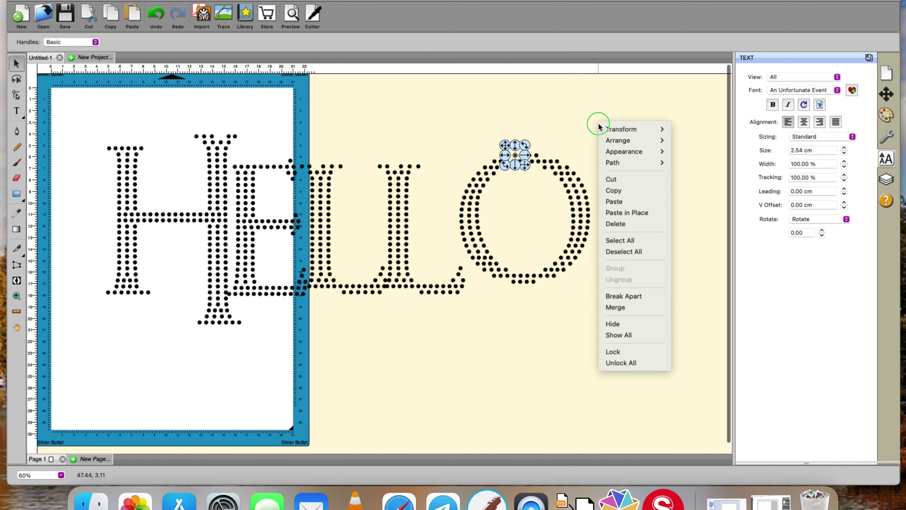
{"action": "left_click", "coordinate": [615, 202]}
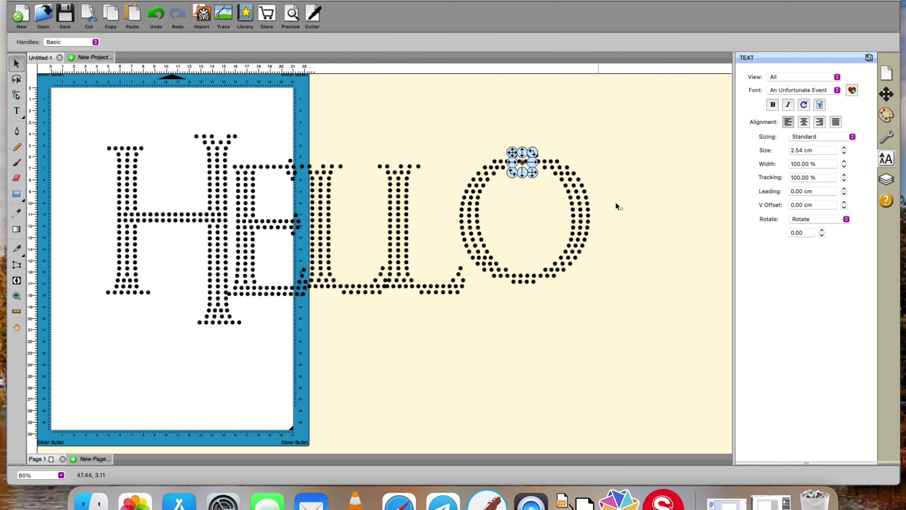
Step: Move the copied stone out of the O to the blank mat area below the H, and deselect it
{"action": "key", "text": "Left"}
{"action": "key", "text": "Left"}
{"action": "key", "text": "Left"}
{"action": "key", "text": "Left"}
{"action": "key", "text": "Left"}
{"action": "key", "text": "Left"}
{"action": "key", "text": "Left"}
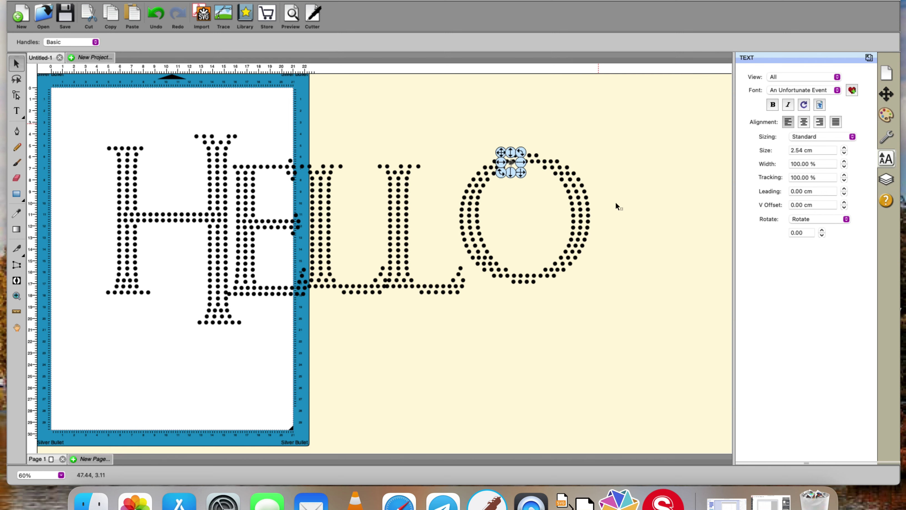
{"action": "key", "text": "Left"}
{"action": "key", "text": "Left"}
{"action": "key", "text": "Left"}
{"action": "key", "text": "Left"}
{"action": "key", "text": "Left"}
{"action": "key", "text": "Left"}
{"action": "key", "text": "Left"}
{"action": "key", "text": "Left"}
{"action": "key", "text": "Left"}
{"action": "key", "text": "Left"}
{"action": "key", "text": "Left"}
{"action": "key", "text": "Left"}
{"action": "key", "text": "Left"}
{"action": "key", "text": "Left"}
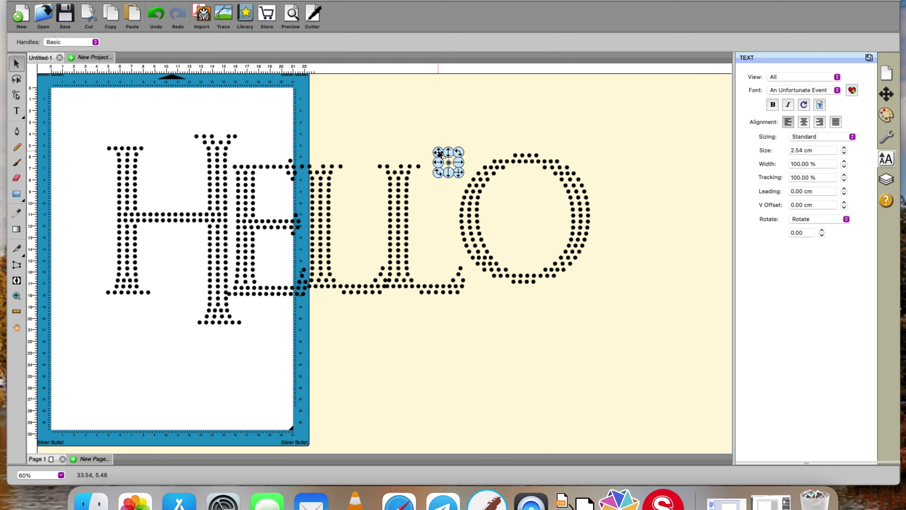
{"action": "left_click", "coordinate": [411, 162]}
{"action": "left_click_drag", "start_coordinate": [411, 162], "coordinate": [118, 372]}
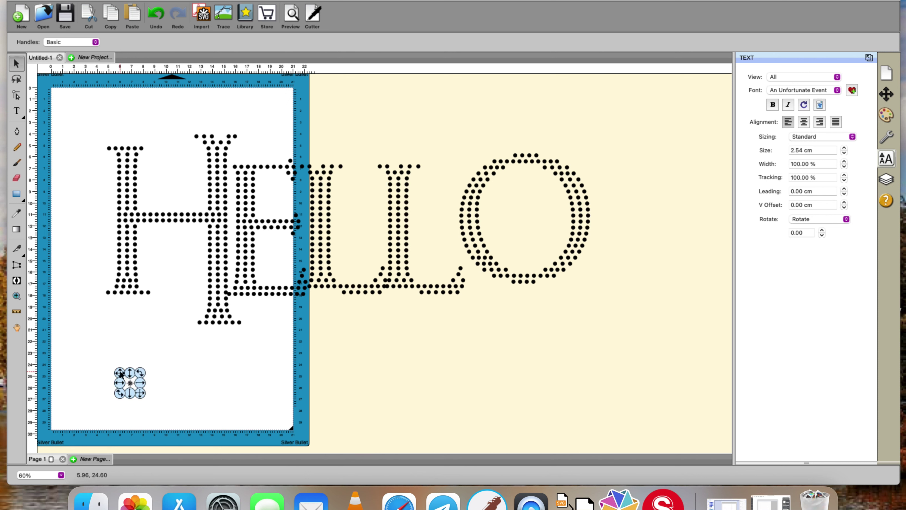
{"action": "left_click", "coordinate": [186, 404]}
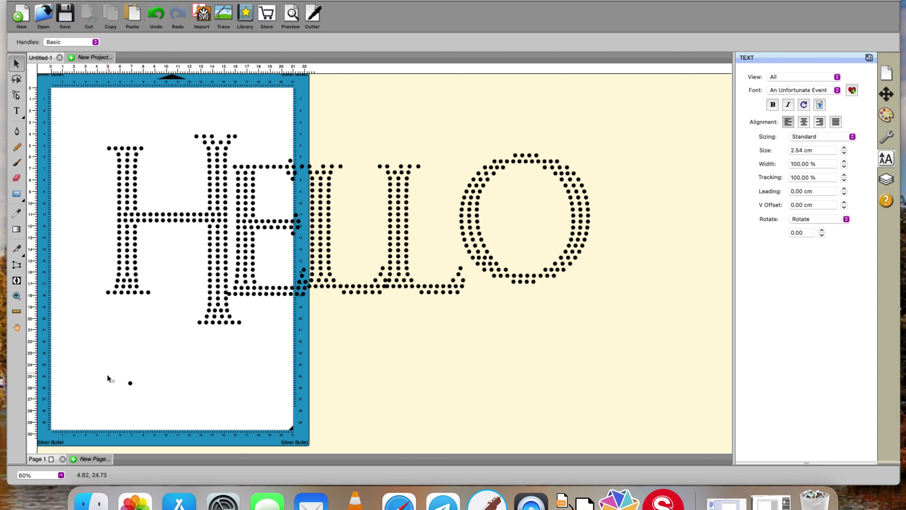